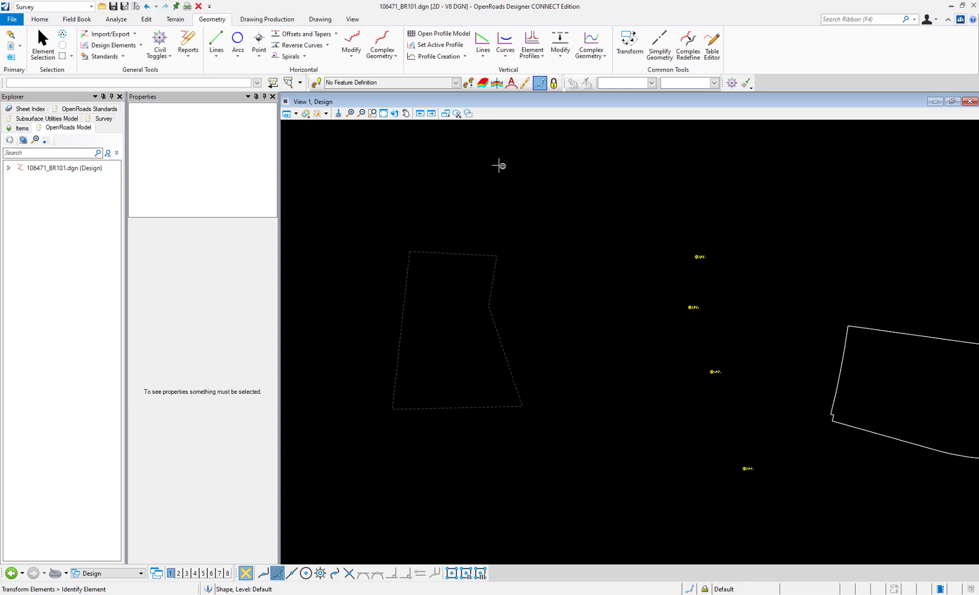
- Fit the drawing in view and start Transform Elements, keeping the civil-element warning active
click(383, 113)
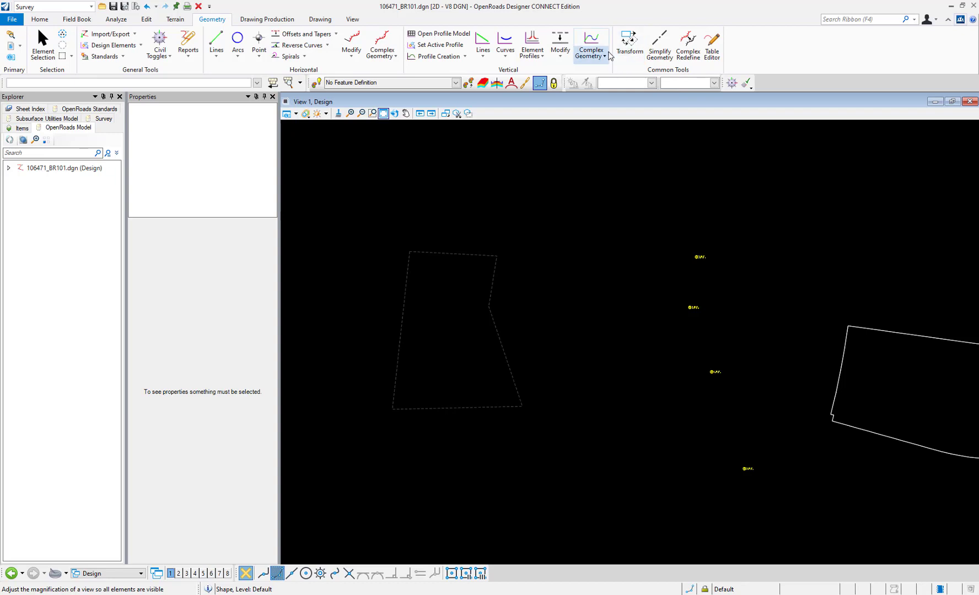
click(628, 42)
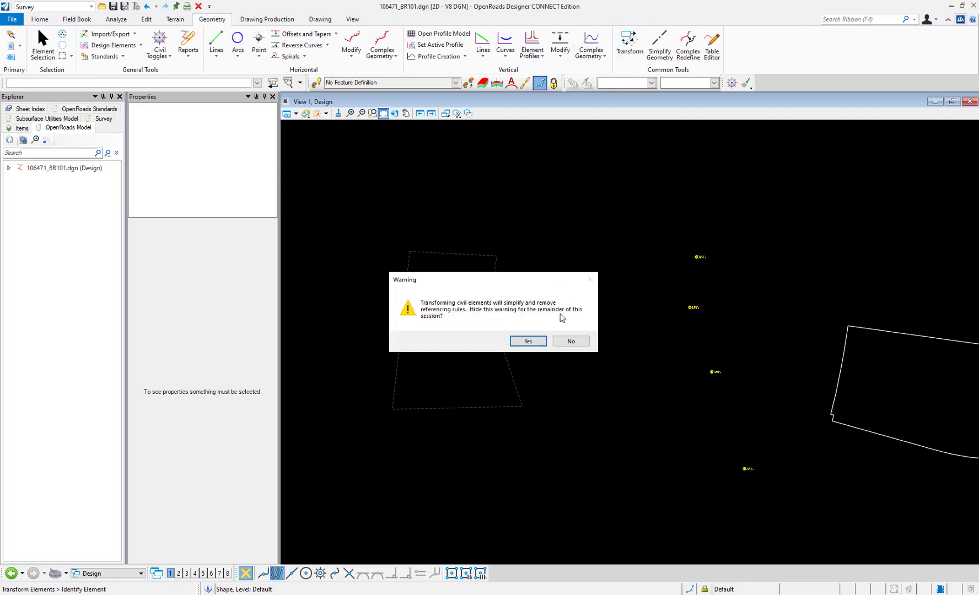
click(571, 342)
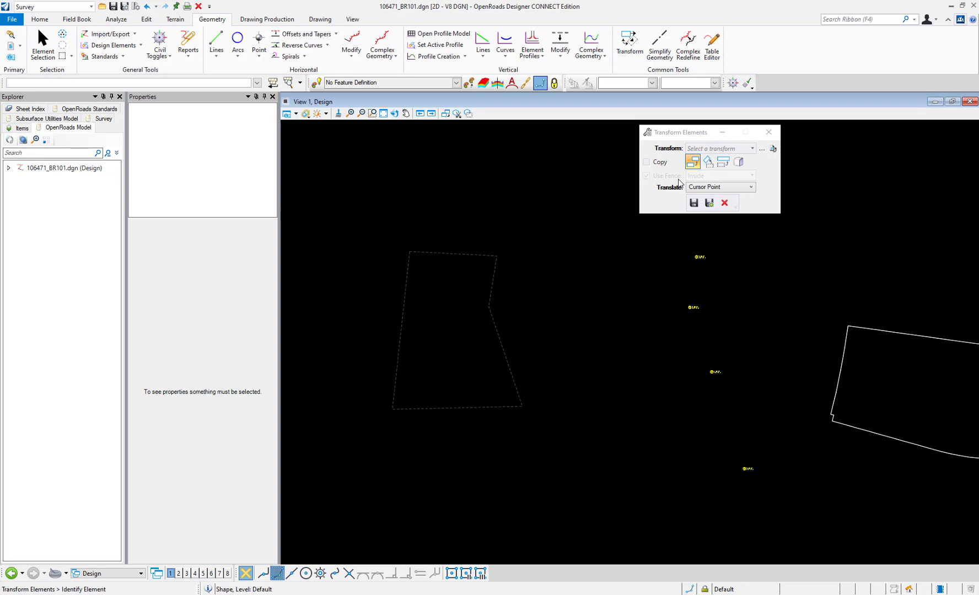
- Browse the saved transforms and toggle Elevation, Rotate and Scale off again, then undo the last action
click(718, 148)
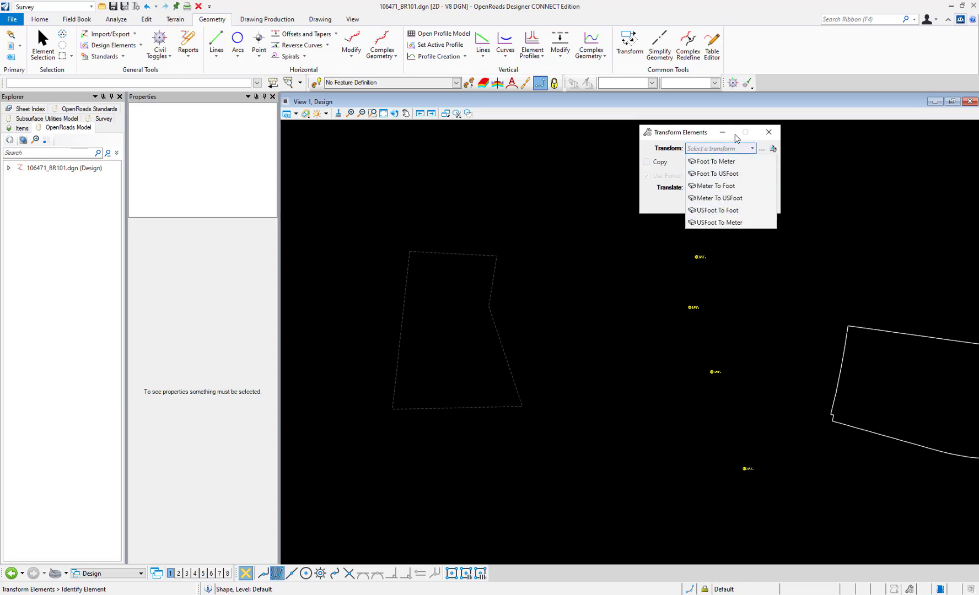
click(692, 134)
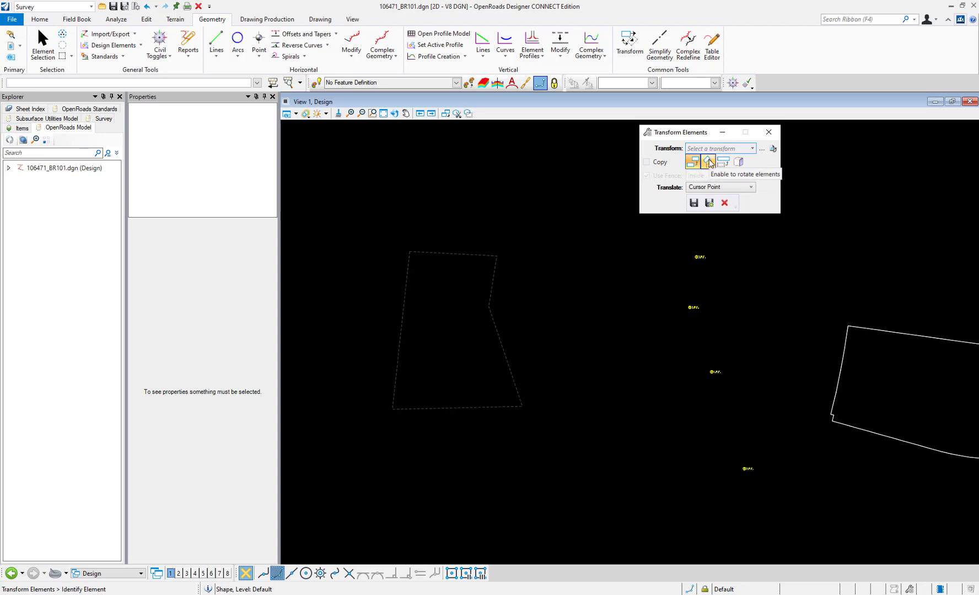
click(739, 162)
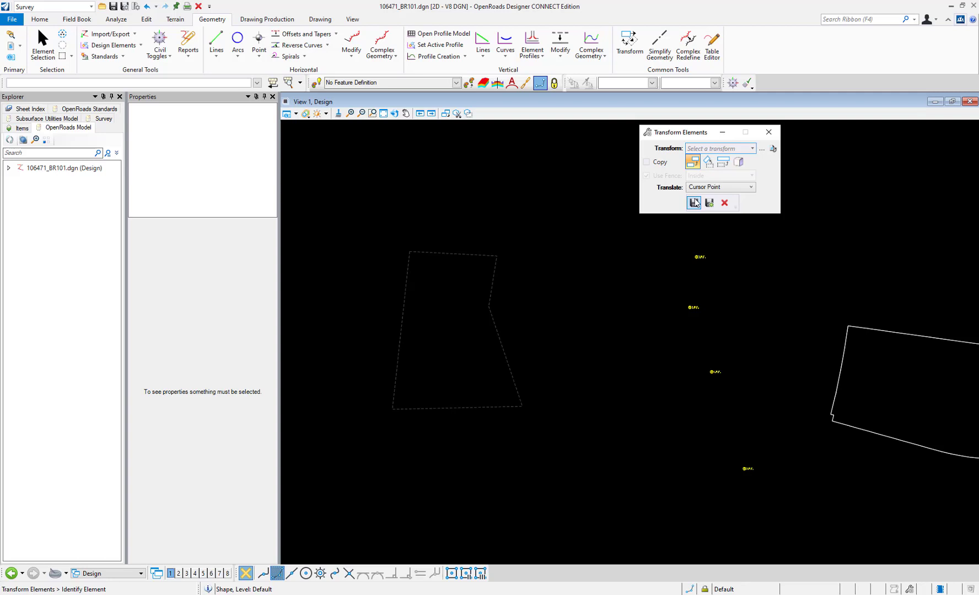
click(709, 163)
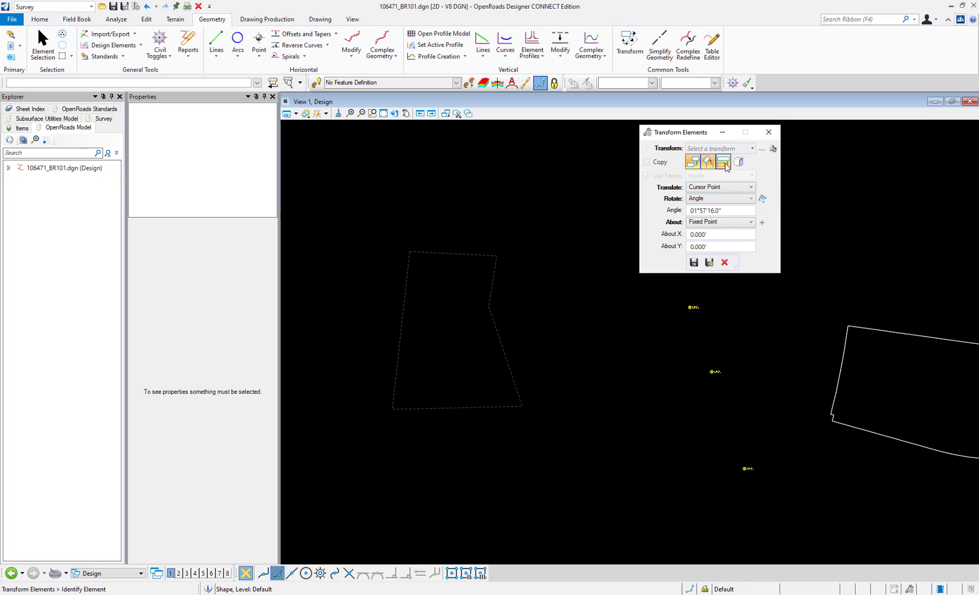
click(727, 166)
click(725, 164)
click(711, 163)
key(ctrl+z)
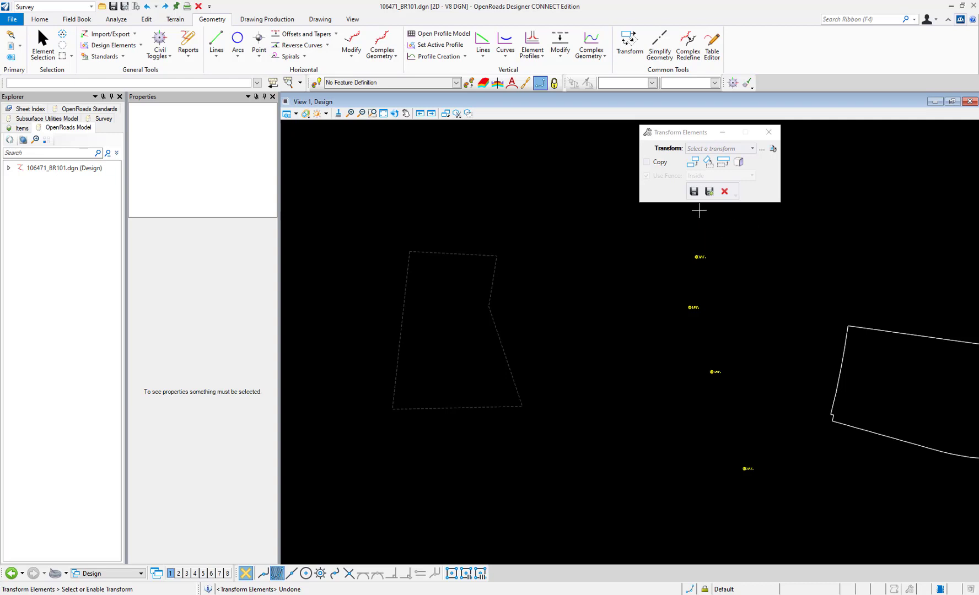
- Translate the parcel from its top-right vertex onto iron pin SV110 using Origin snap
click(692, 164)
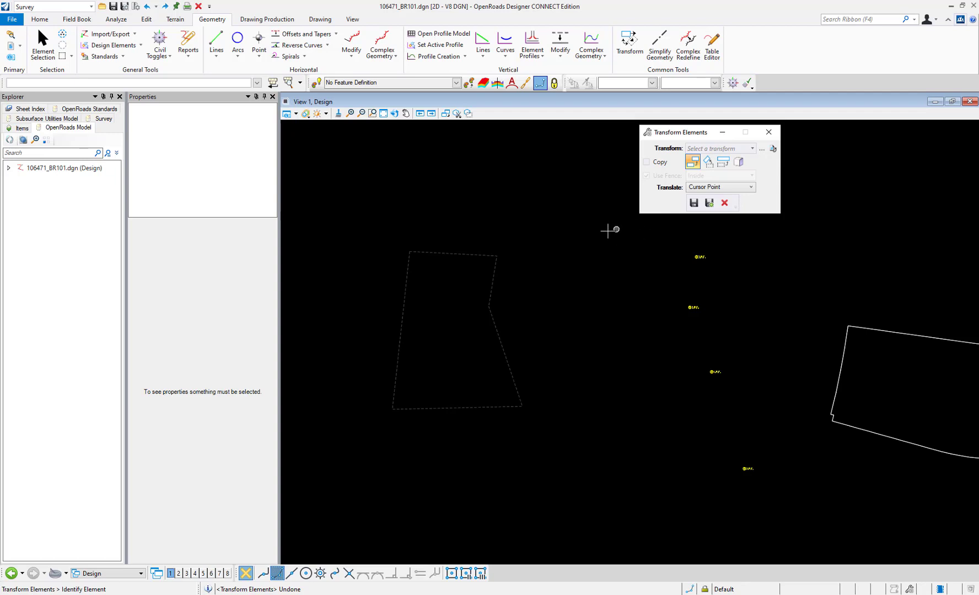
click(498, 256)
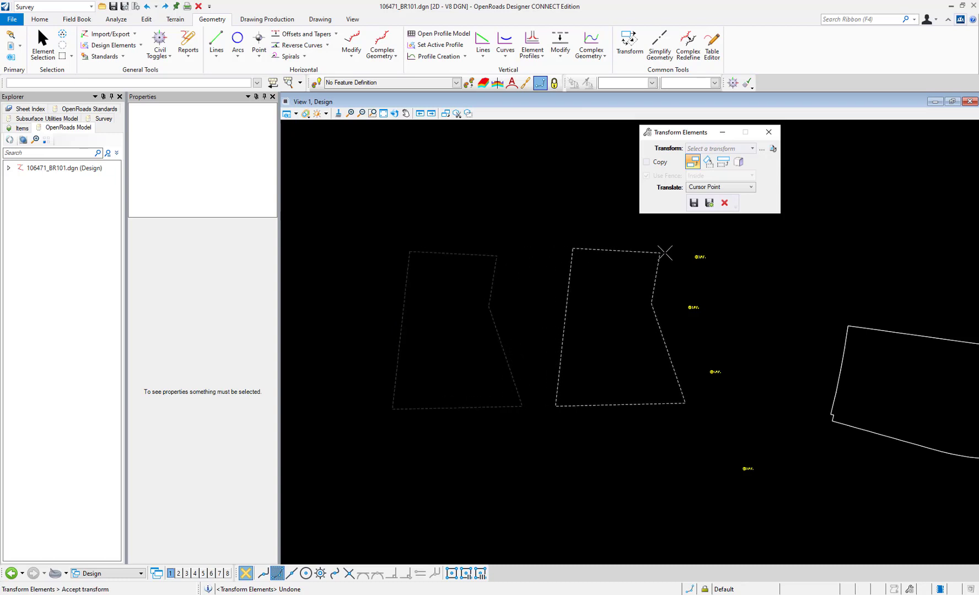
click(319, 573)
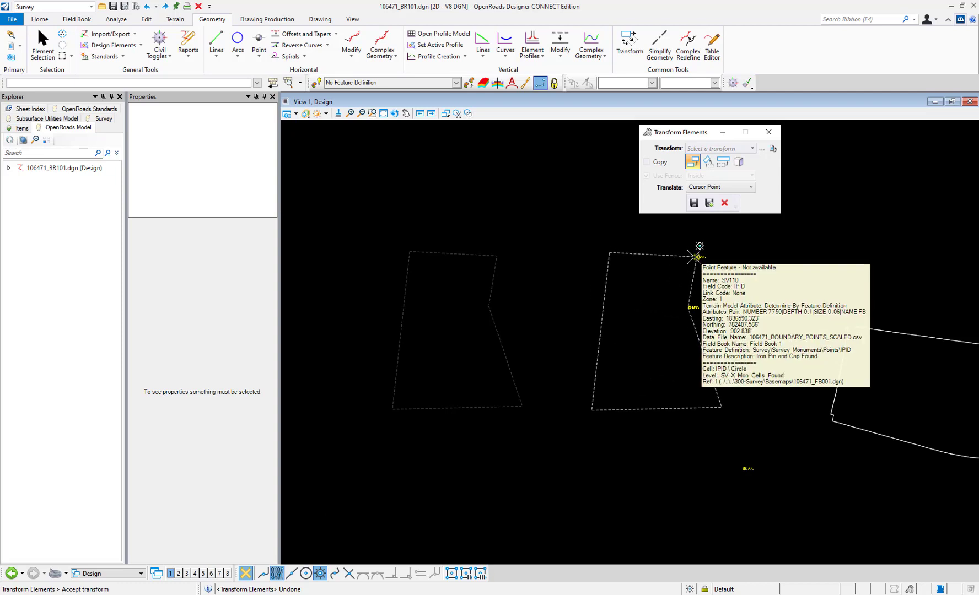
click(695, 257)
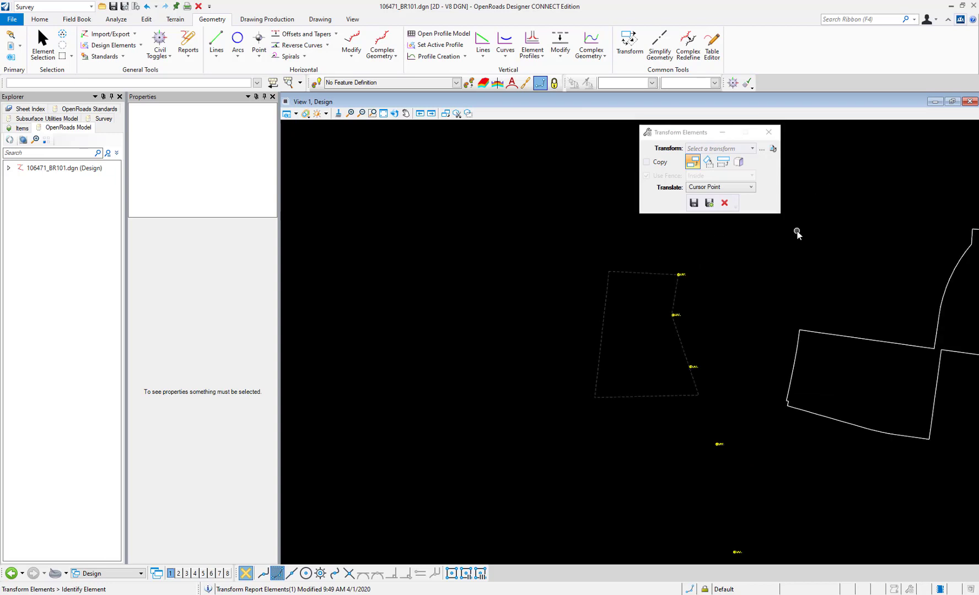
- Switch from Translate to Rotate, set to Cursor Point about a Fixed Point
click(708, 162)
click(706, 163)
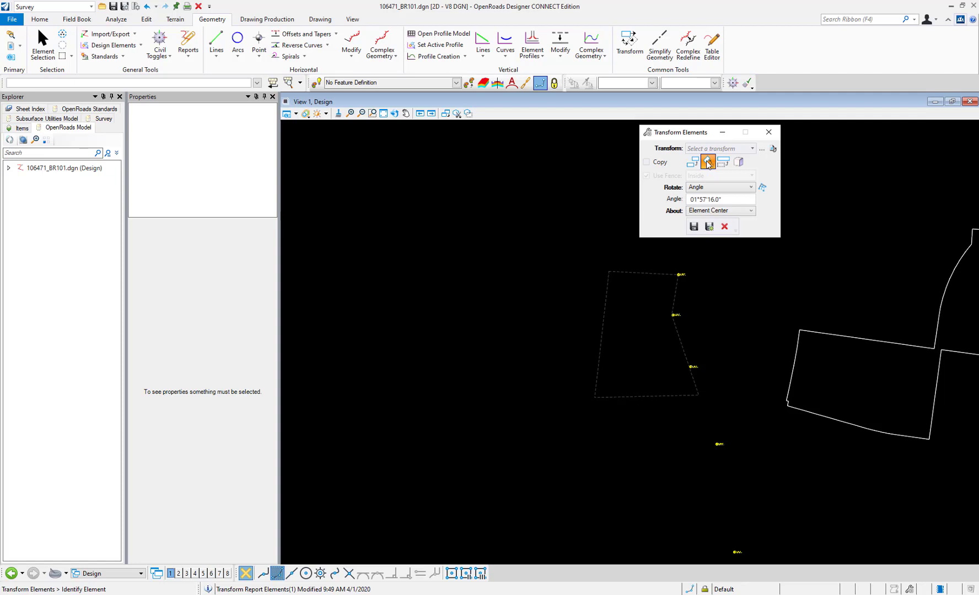
click(697, 189)
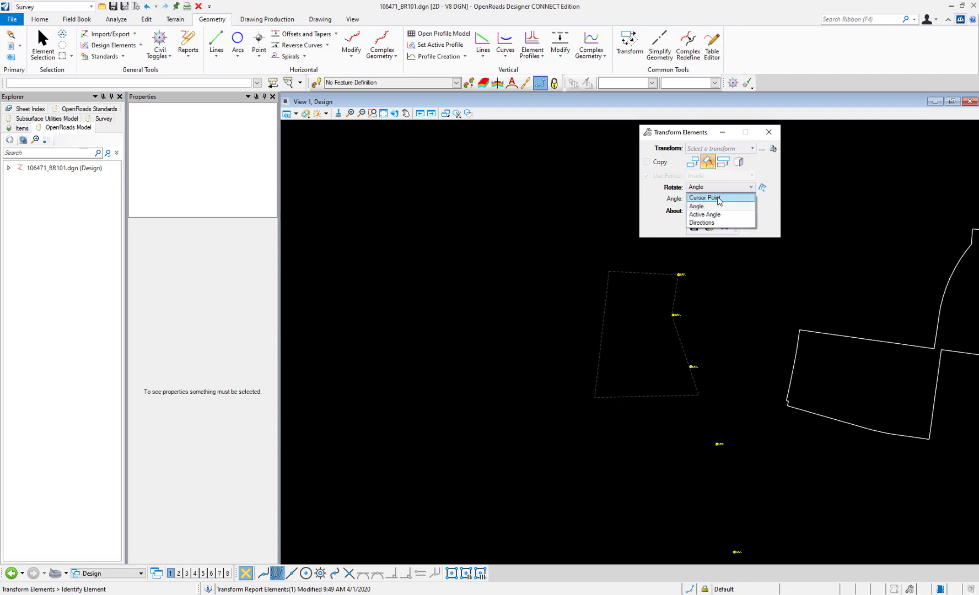
click(719, 202)
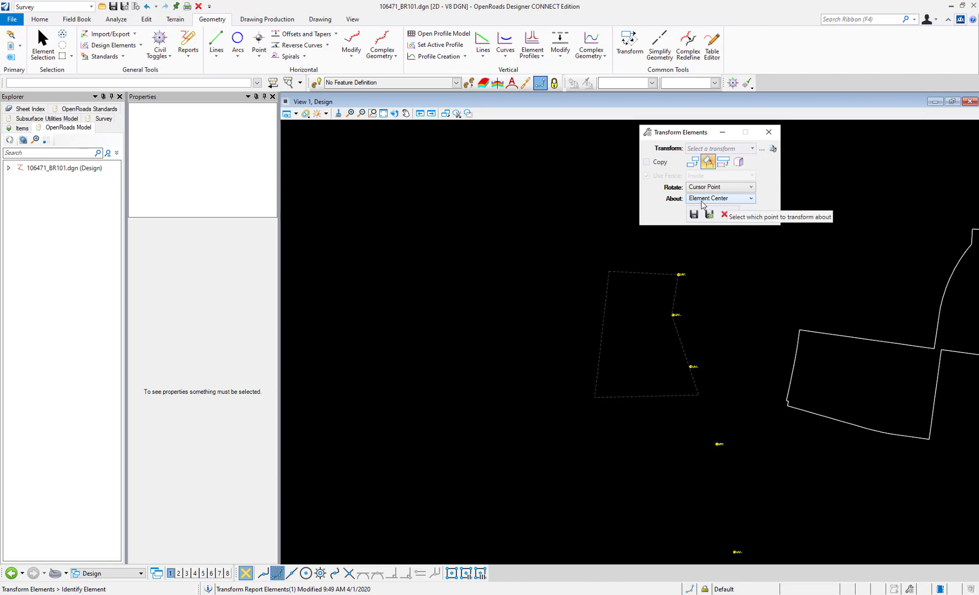
click(698, 201)
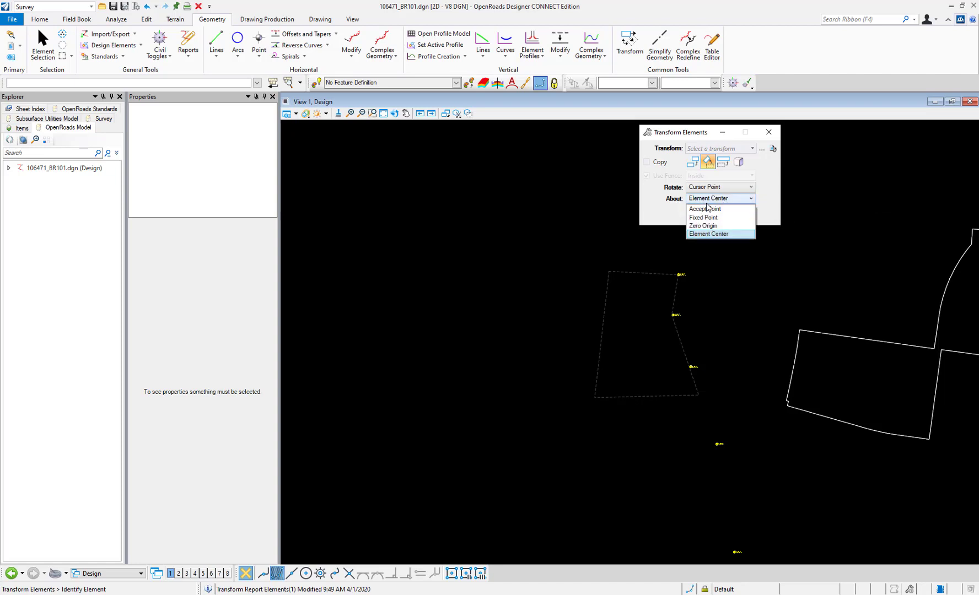
click(714, 221)
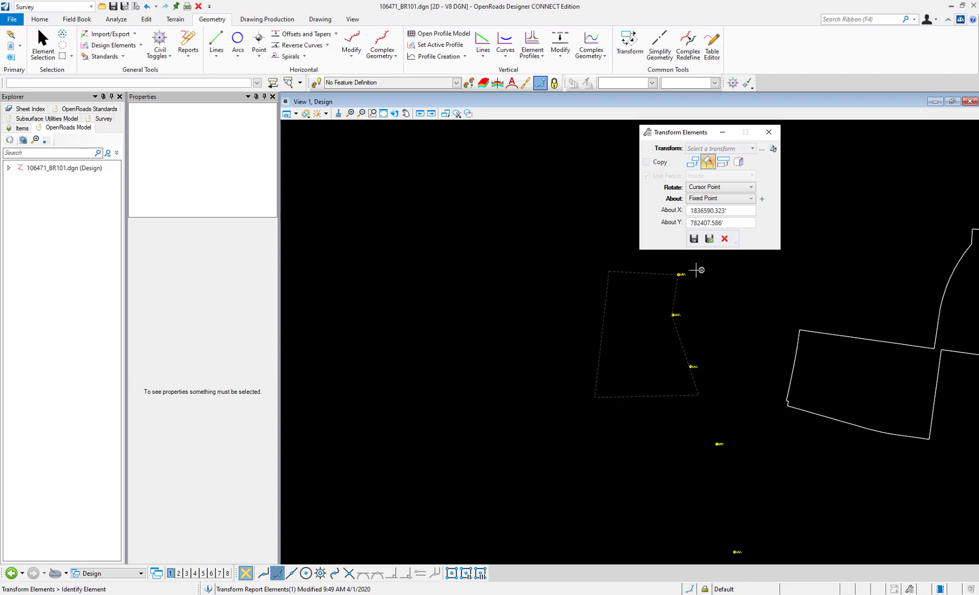
- Pick the upper I.P.F. pin with Center snap as the rotation pivot (1836590.323, 782407.586)
scroll(694, 272, up, 1)
scroll(695, 271, up, 3)
scroll(695, 272, down, 1)
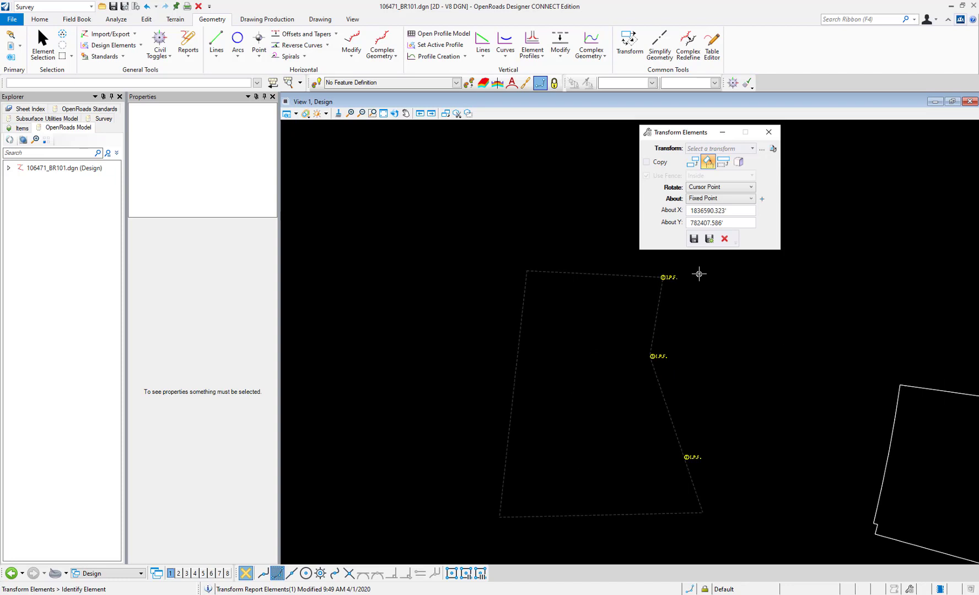
scroll(694, 271, up, 3)
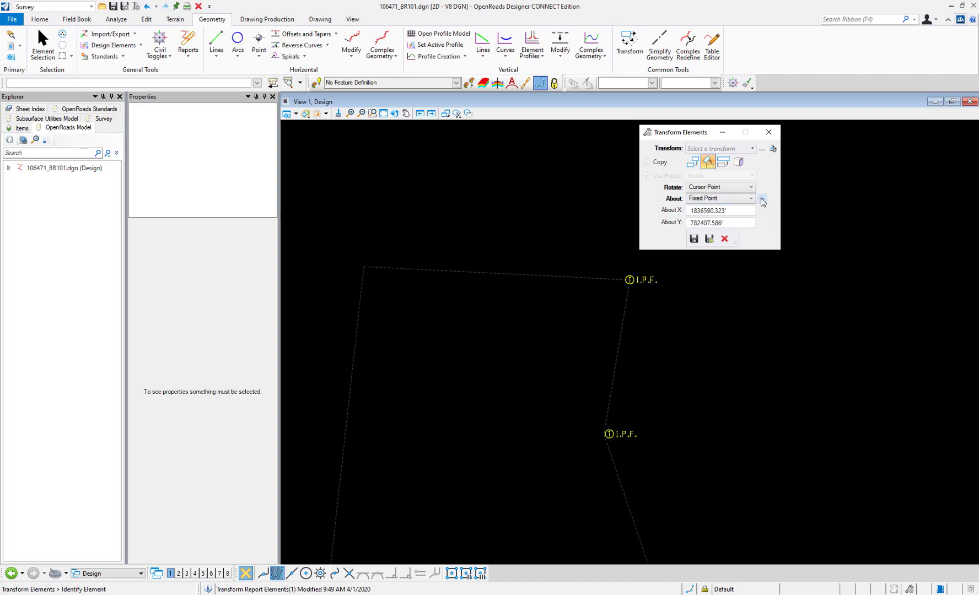
click(761, 198)
click(320, 574)
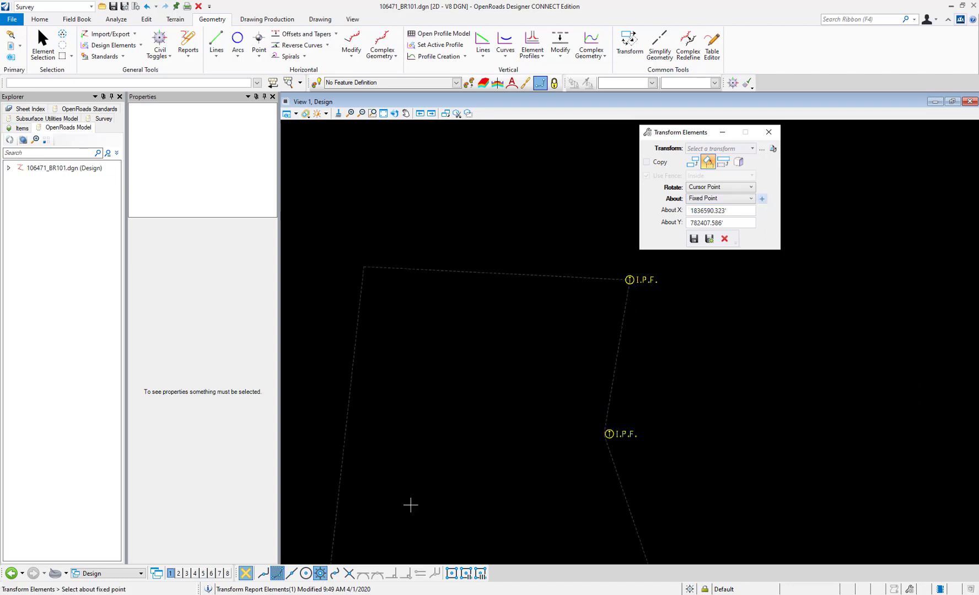
click(656, 279)
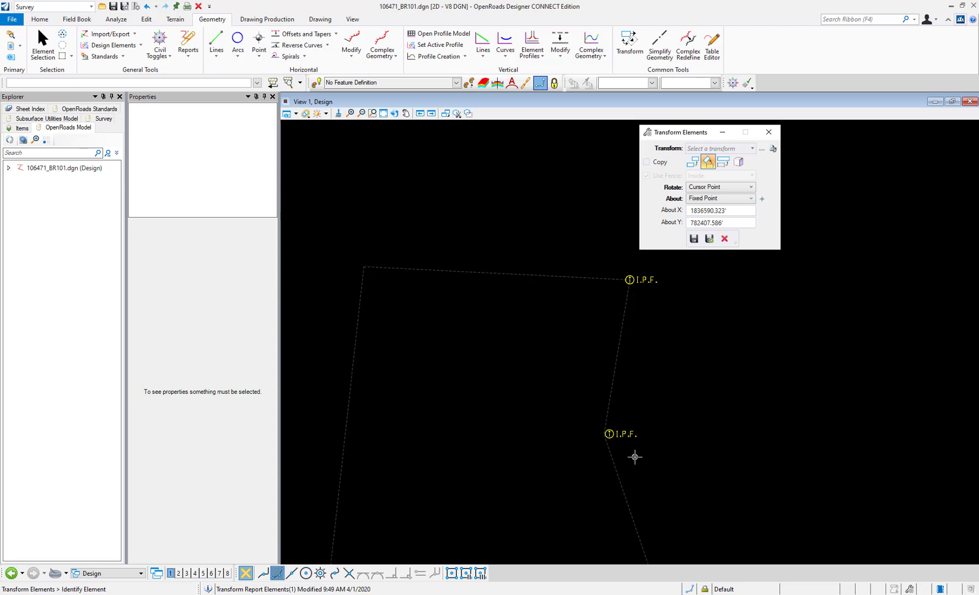
- Rotate the parcel line about the pivot onto the lower I.P.F. pin using Origin snap
scroll(632, 455, up, 3)
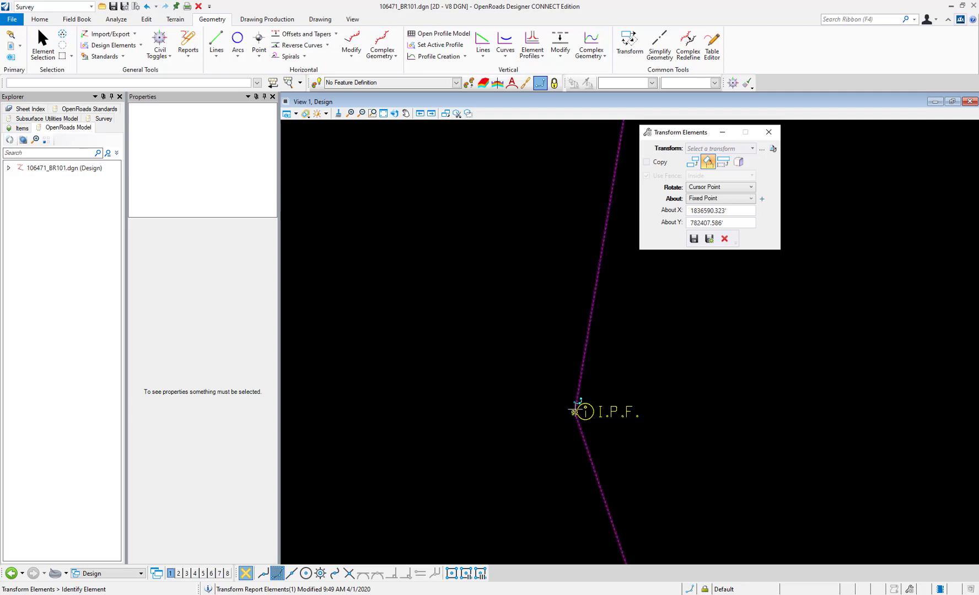
mouse_move(573, 411)
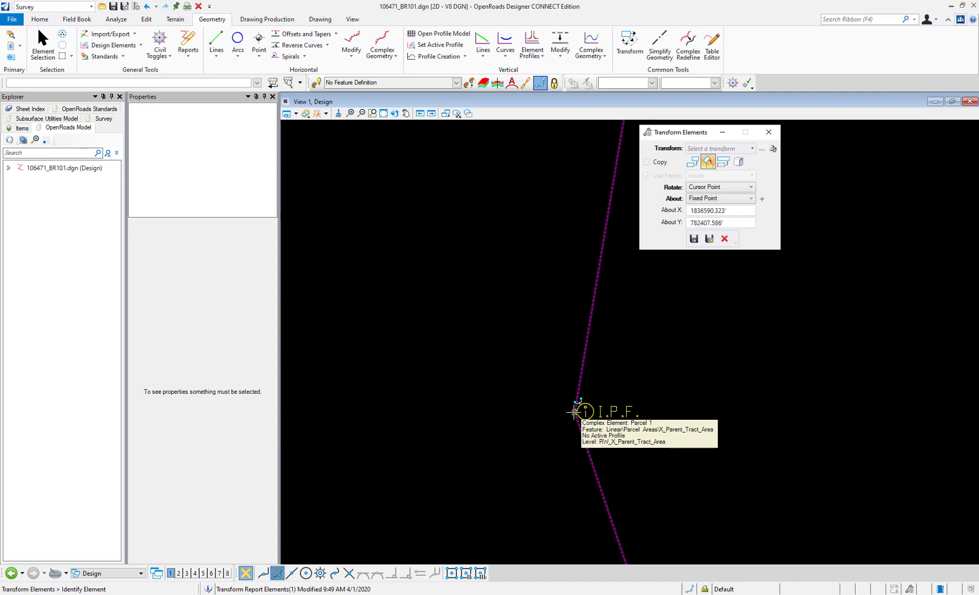
click(572, 411)
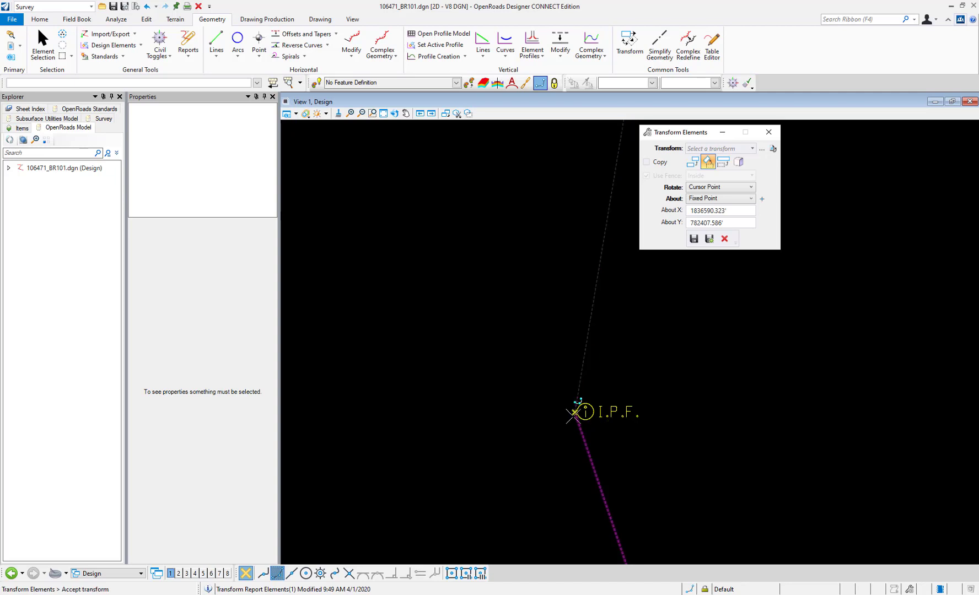
click(318, 575)
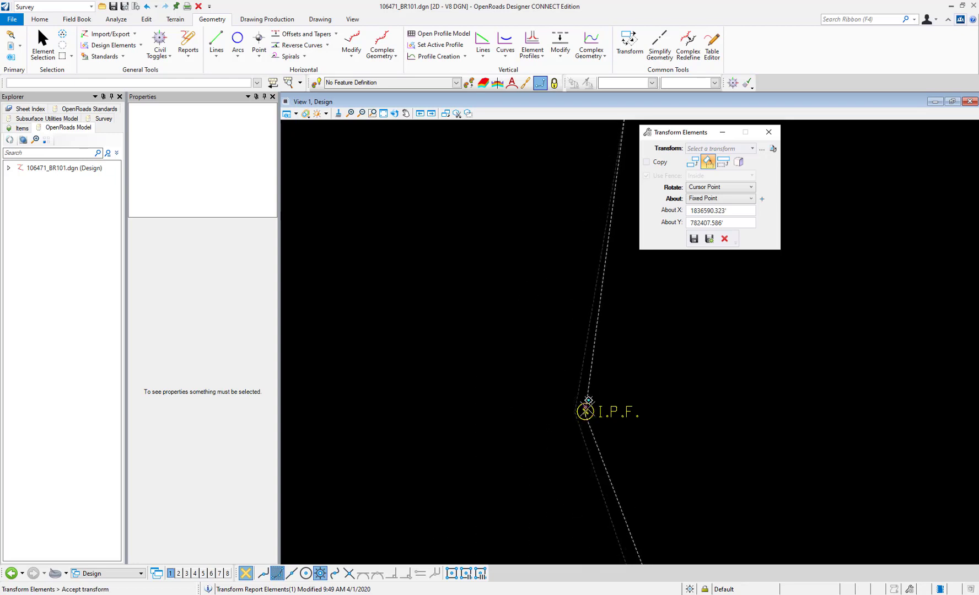
click(586, 409)
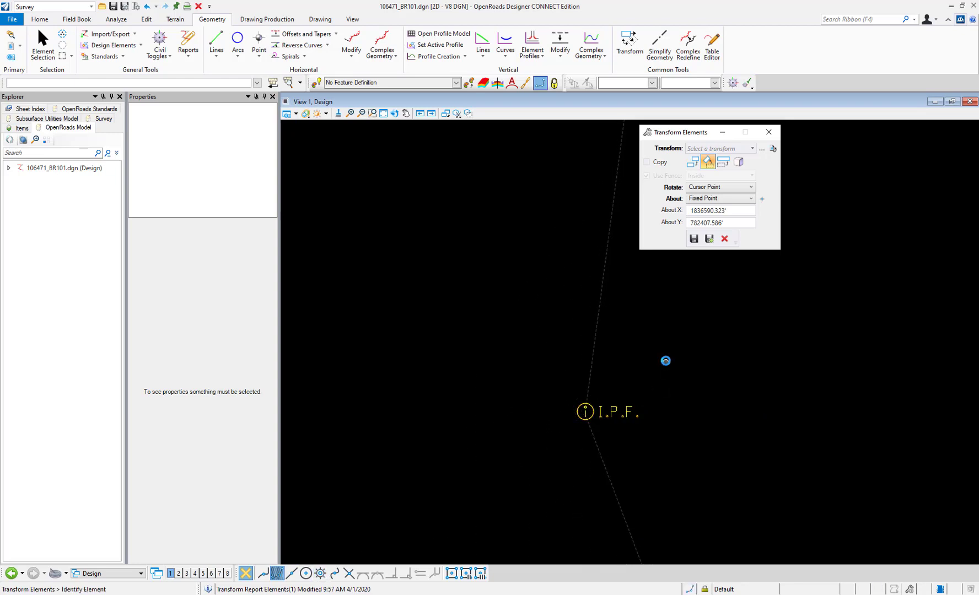